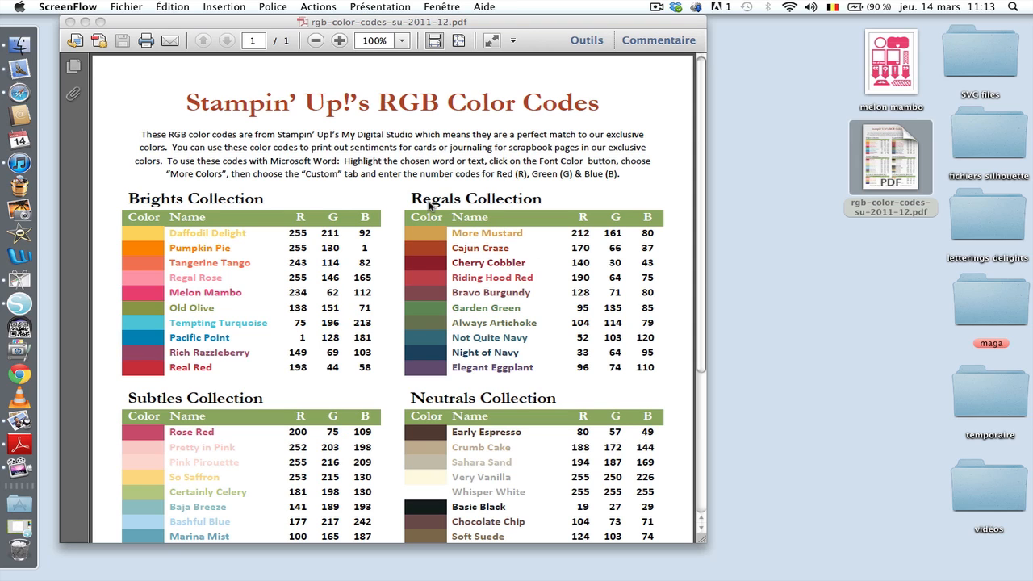
Look through the Stampin' Up! RGB color code tables in the PDF for the Melon Mambo values
scroll(429, 206, down, 5)
scroll(430, 205, up, 2)
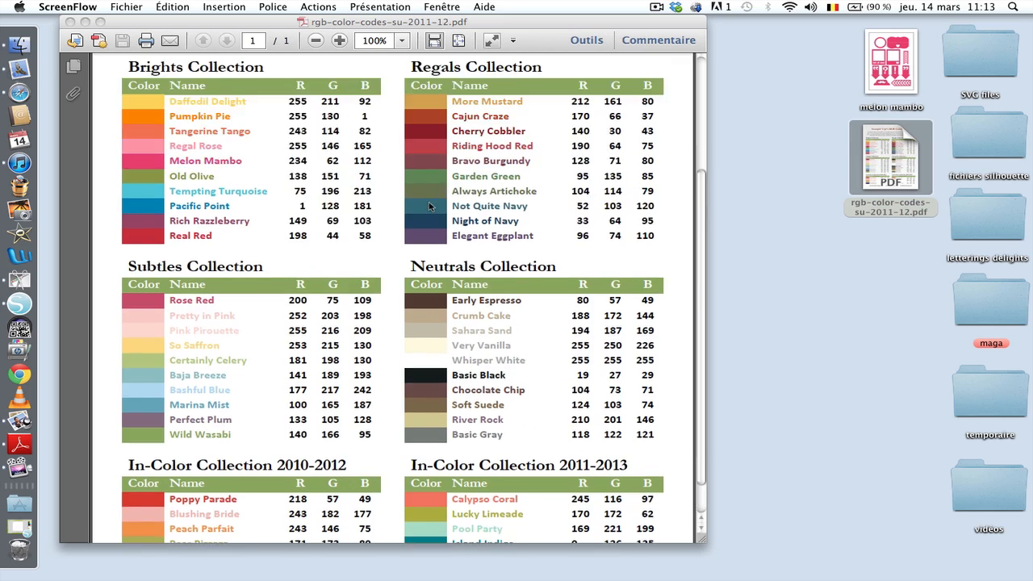
scroll(428, 206, up, 3)
scroll(428, 206, down, 2)
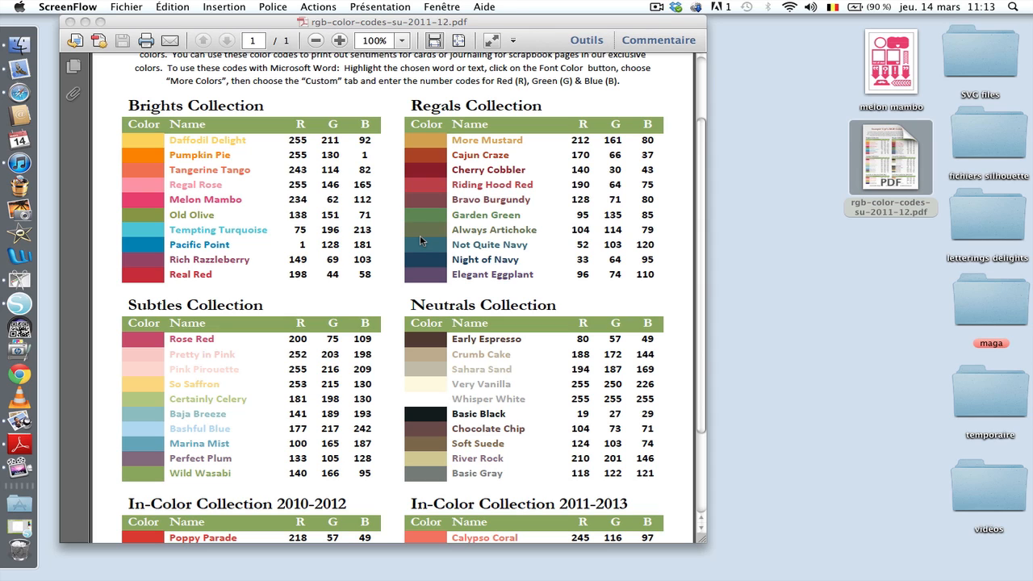
Switch to Silhouette Studio and set the page size to A4
click(24, 526)
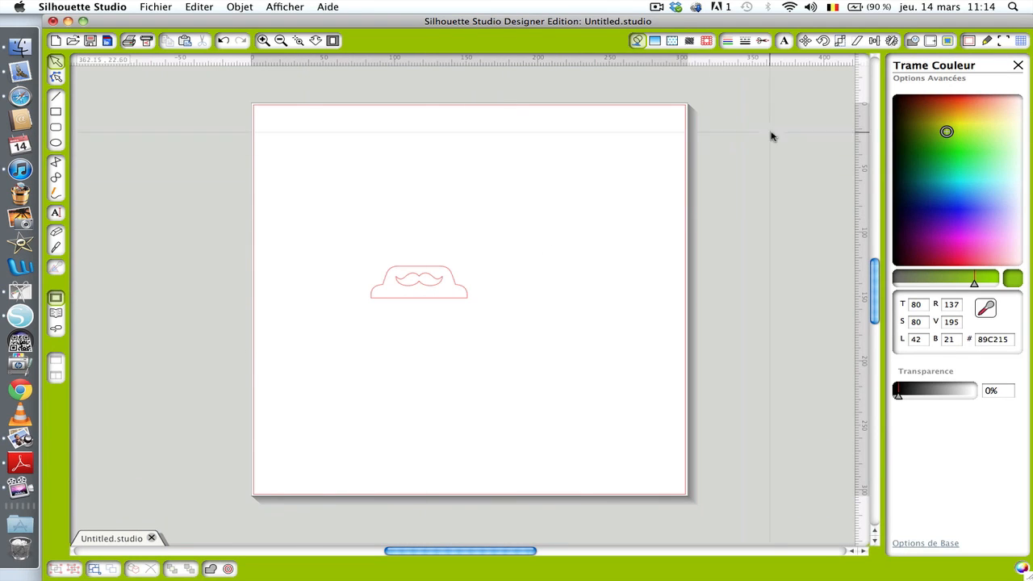
click(970, 42)
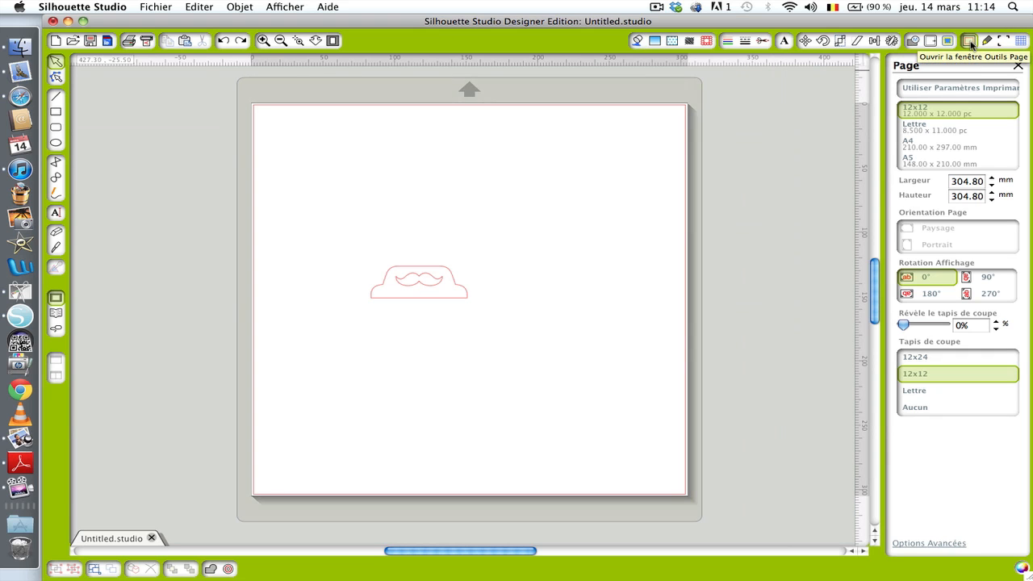
click(910, 142)
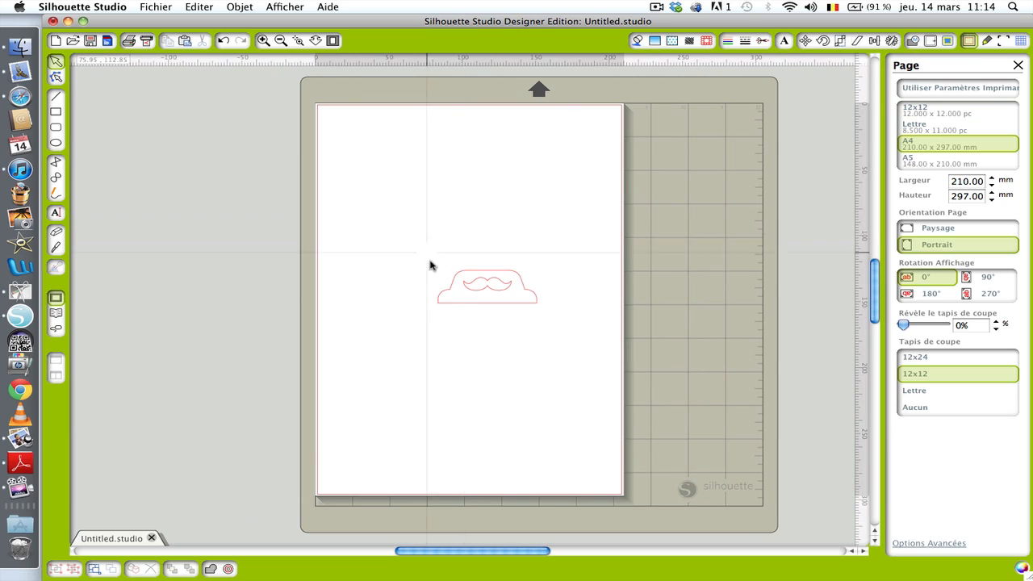
Move the grouped hat and moustache design from mid-page to the upper-left area of the page
click(469, 290)
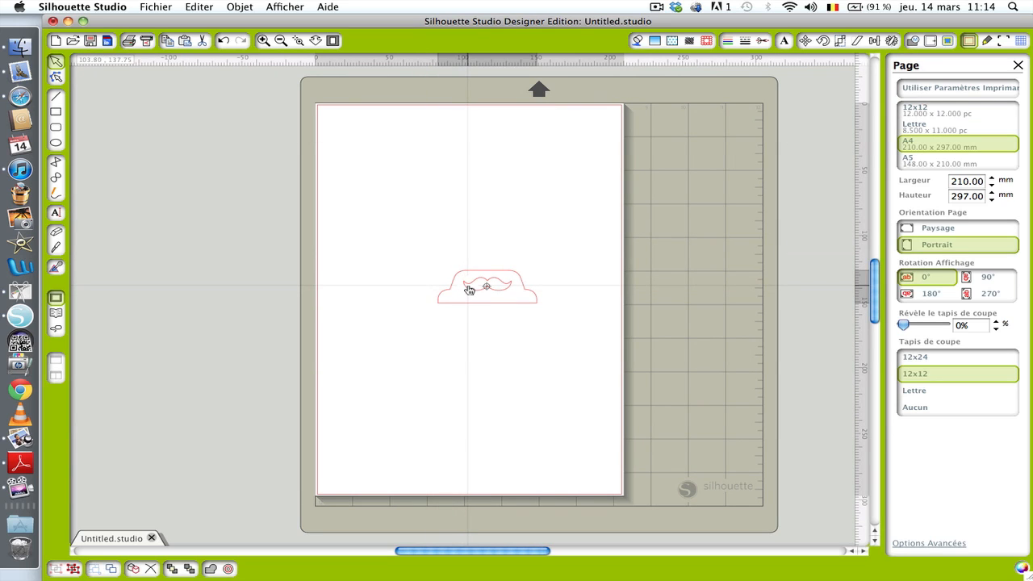
drag(469, 289, 375, 171)
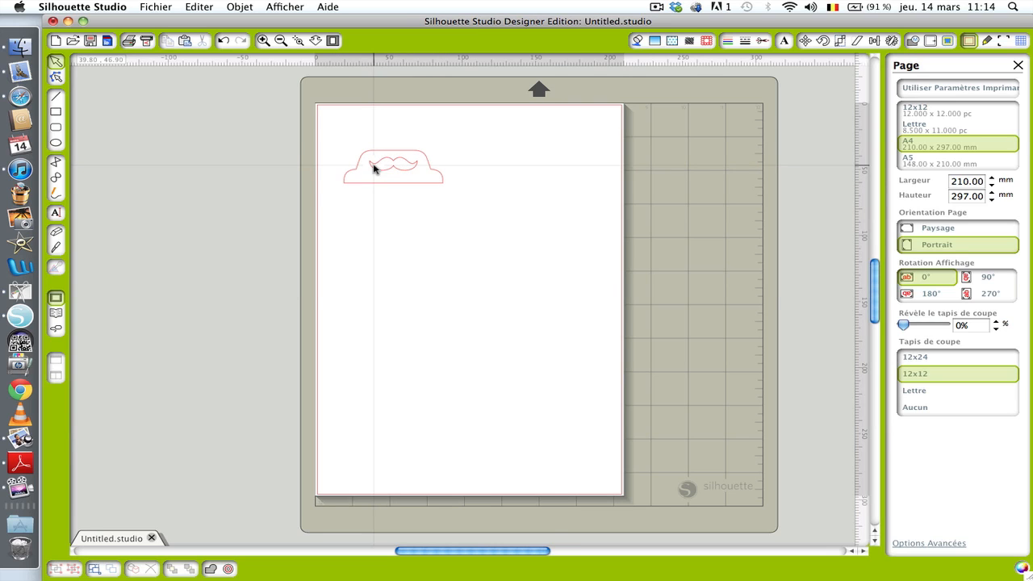
click(555, 300)
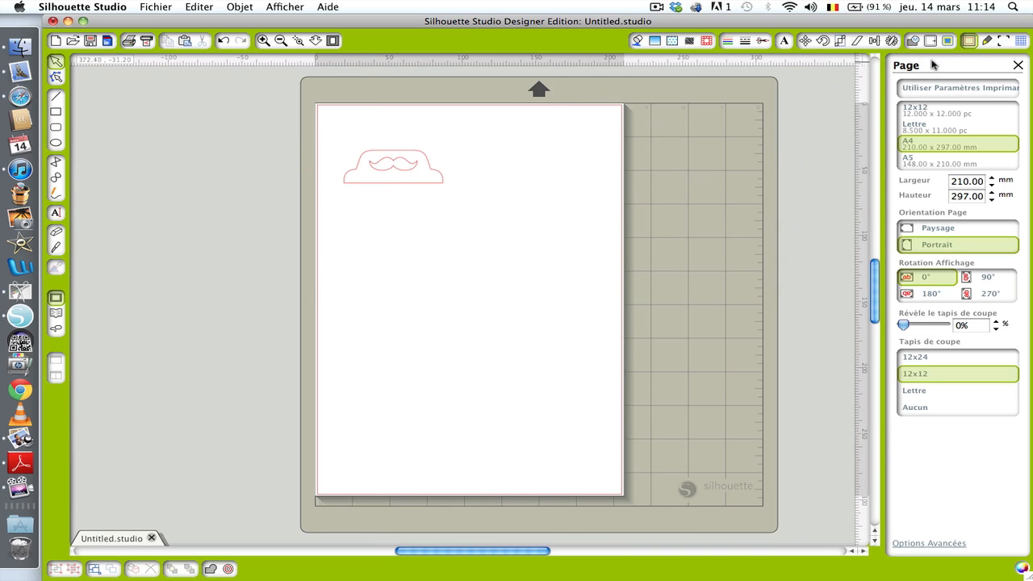
Display the registration marks and move the hat design clear of the hatched corner zone
click(999, 44)
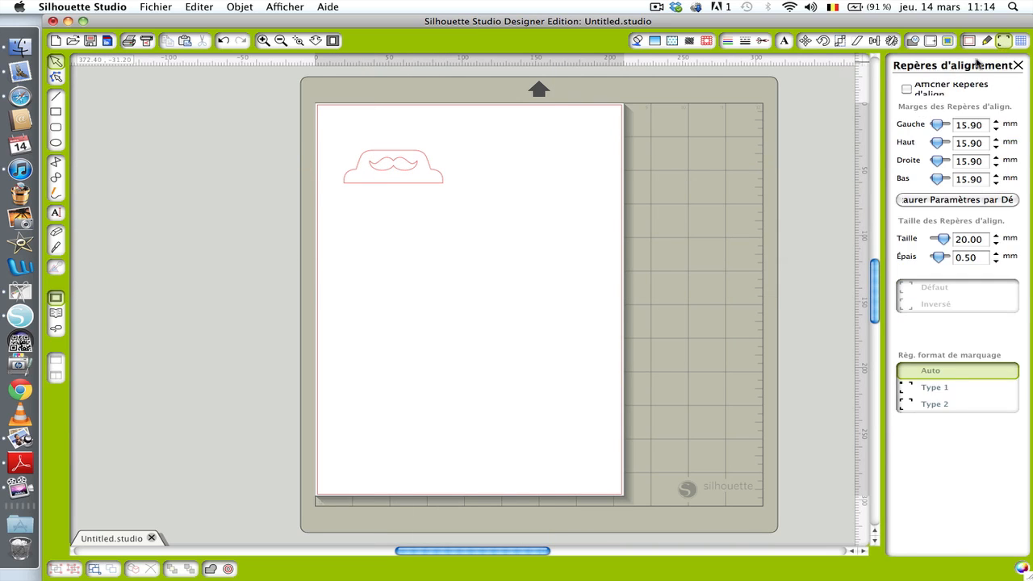
click(906, 89)
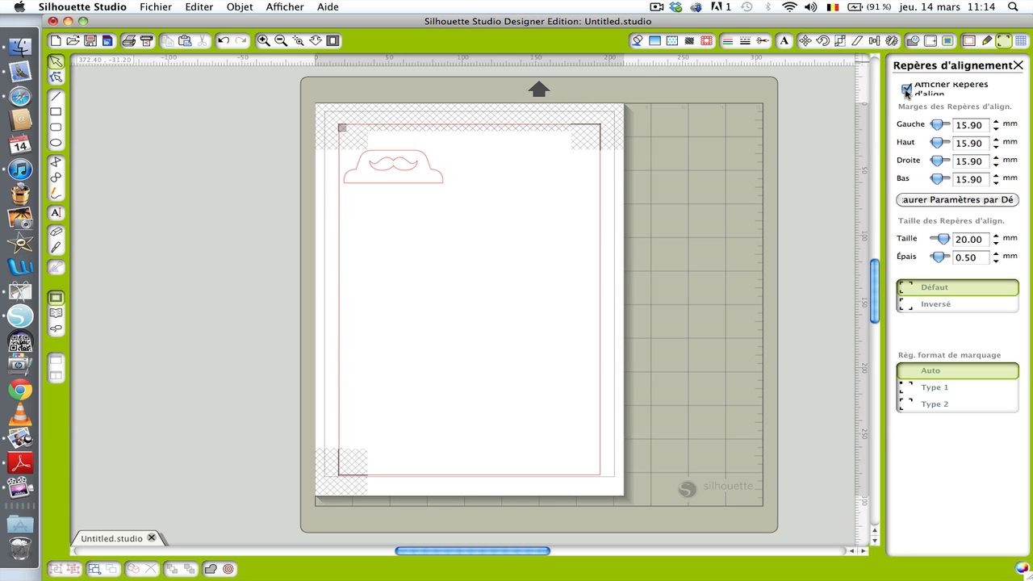
drag(384, 171, 412, 165)
click(602, 145)
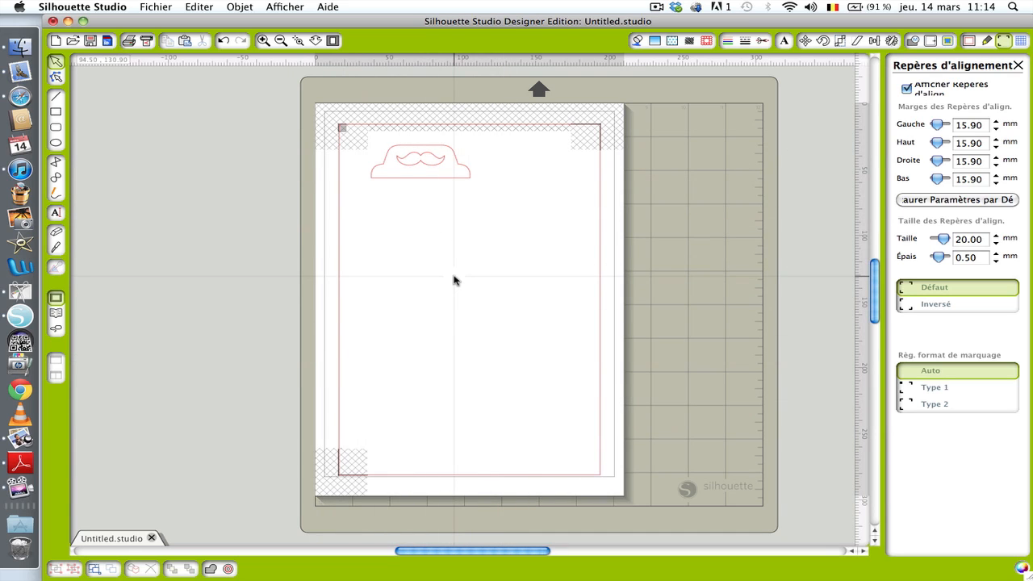
Ungroup the hat design so the moustache and the hat outline are separate shapes
right_click(416, 167)
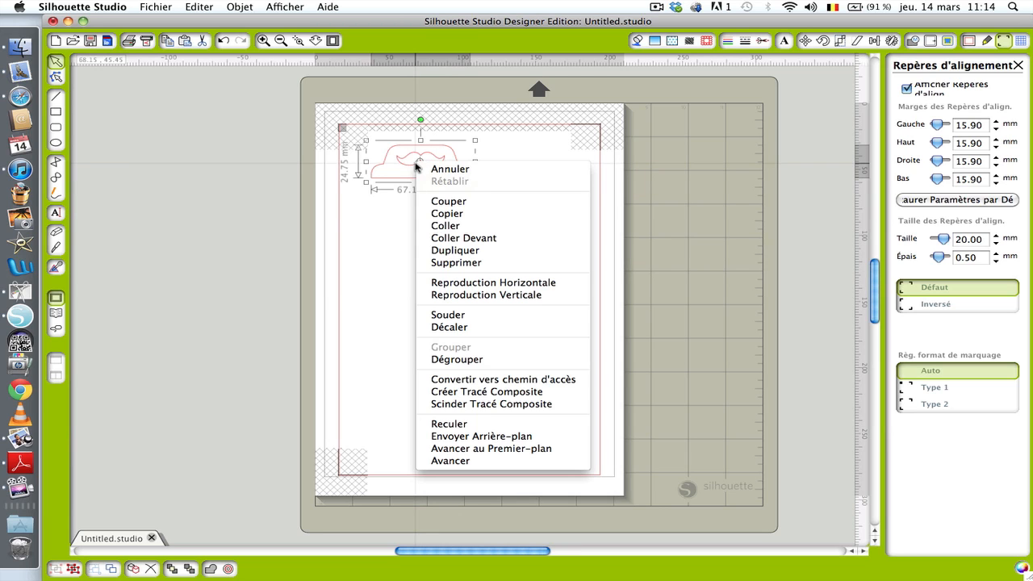
click(451, 360)
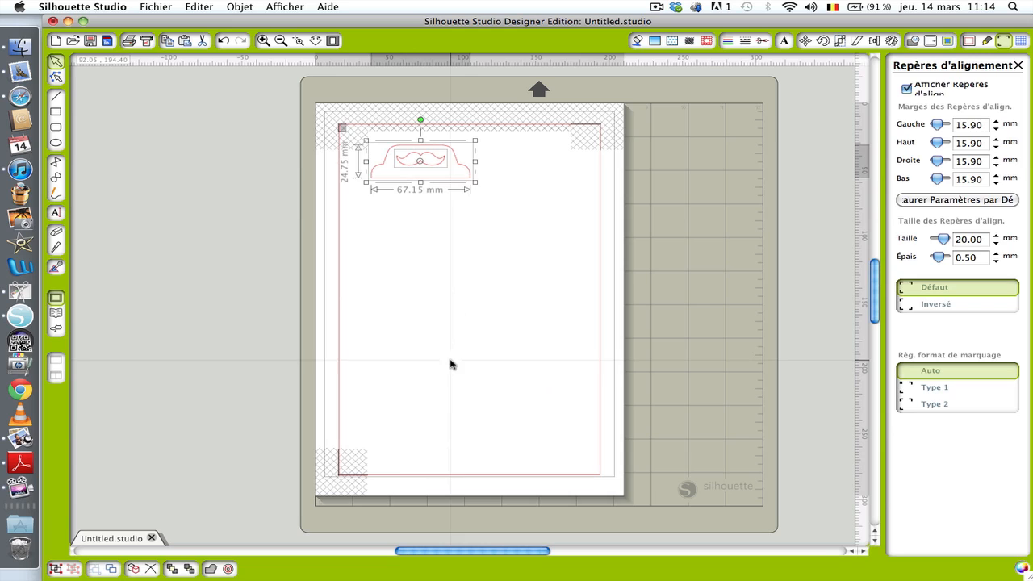
click(486, 307)
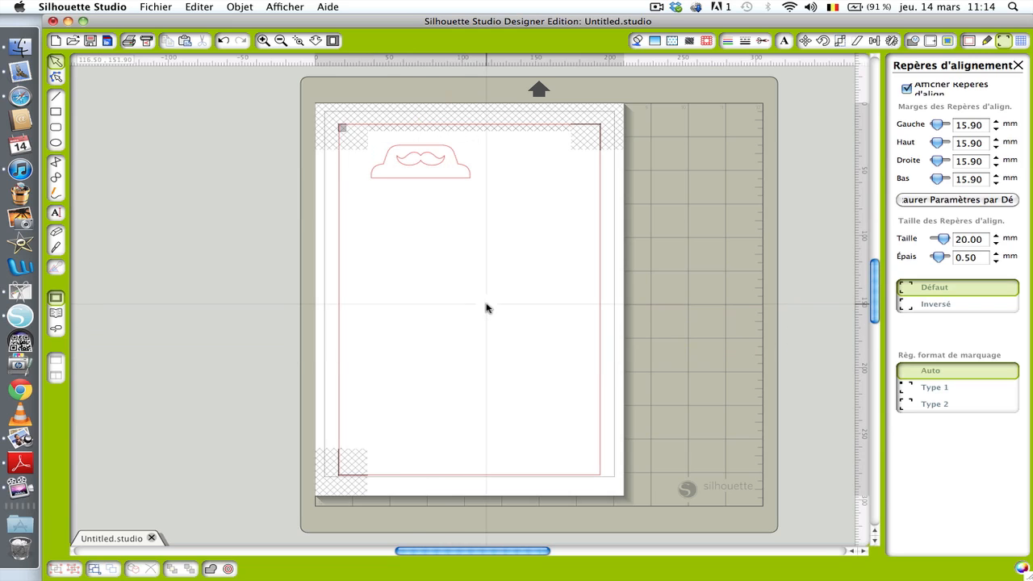
Fill the moustache shape with white
click(413, 168)
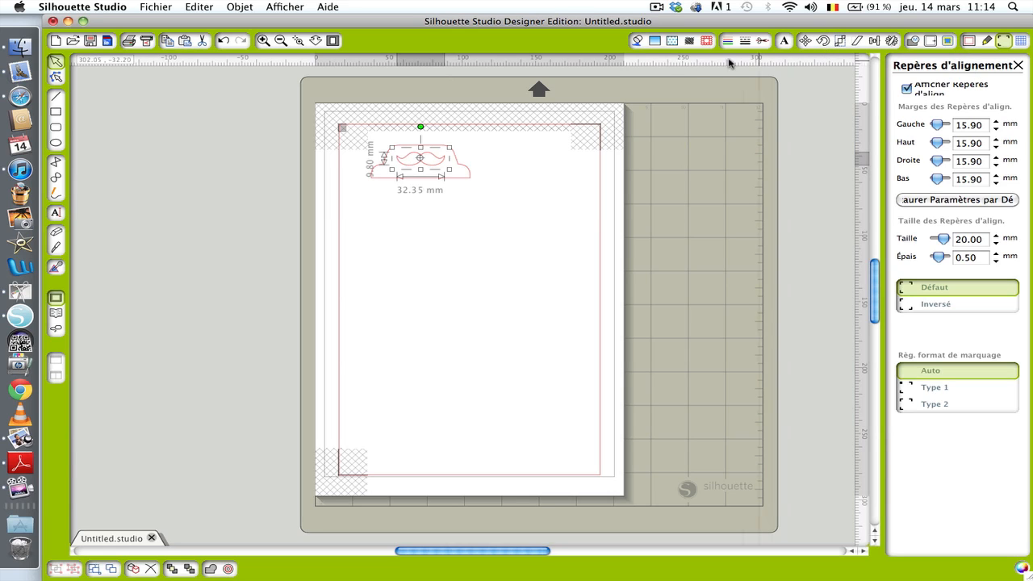
click(635, 42)
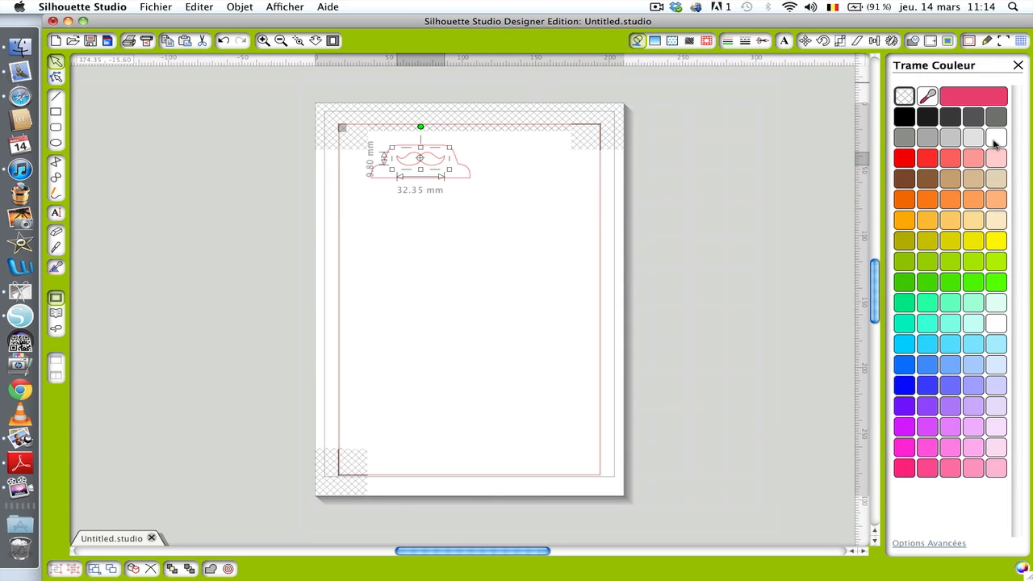
click(994, 141)
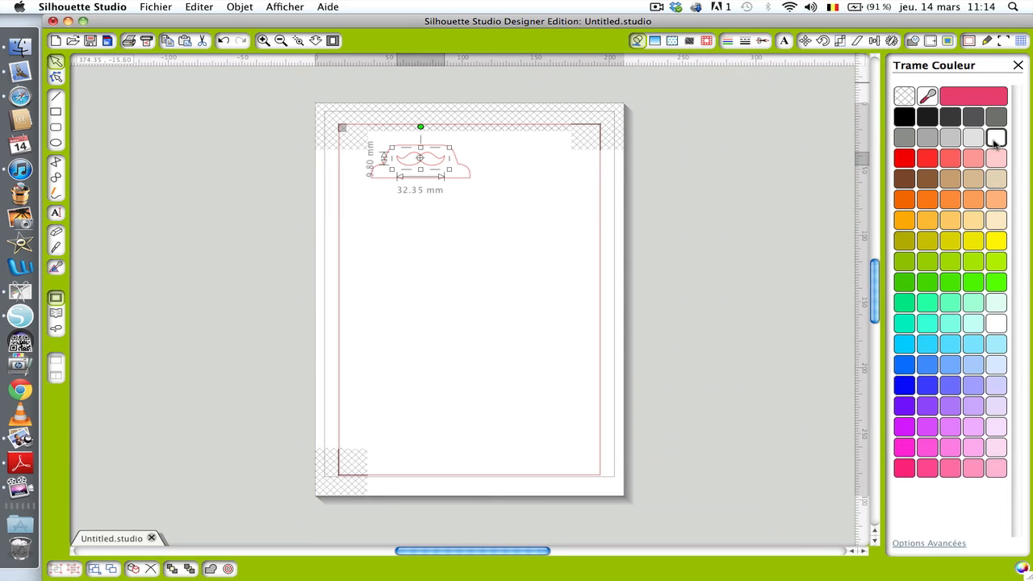
click(495, 279)
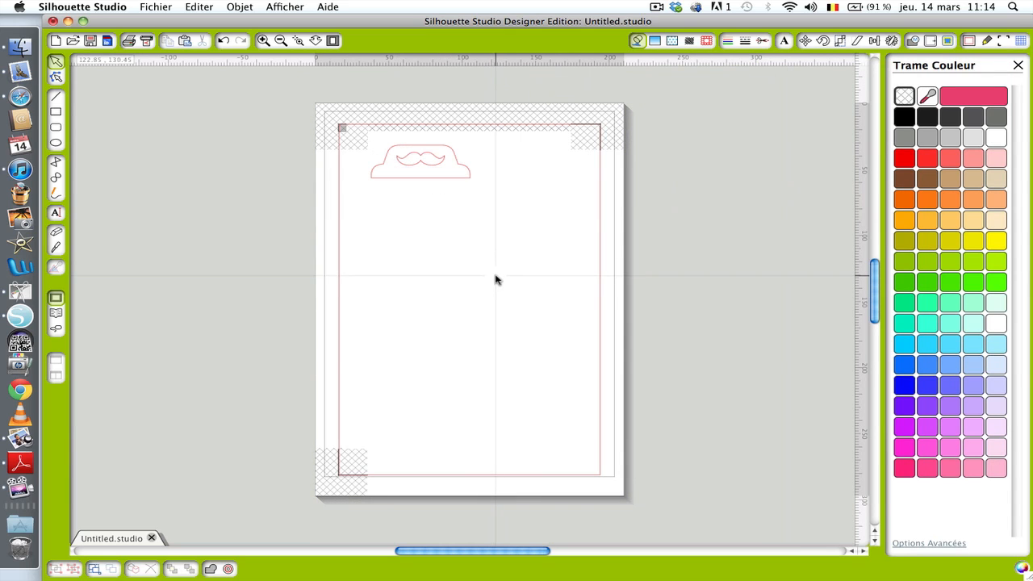
Fill the hat shape with a custom color of red 234, green 64 and blue 112
click(439, 179)
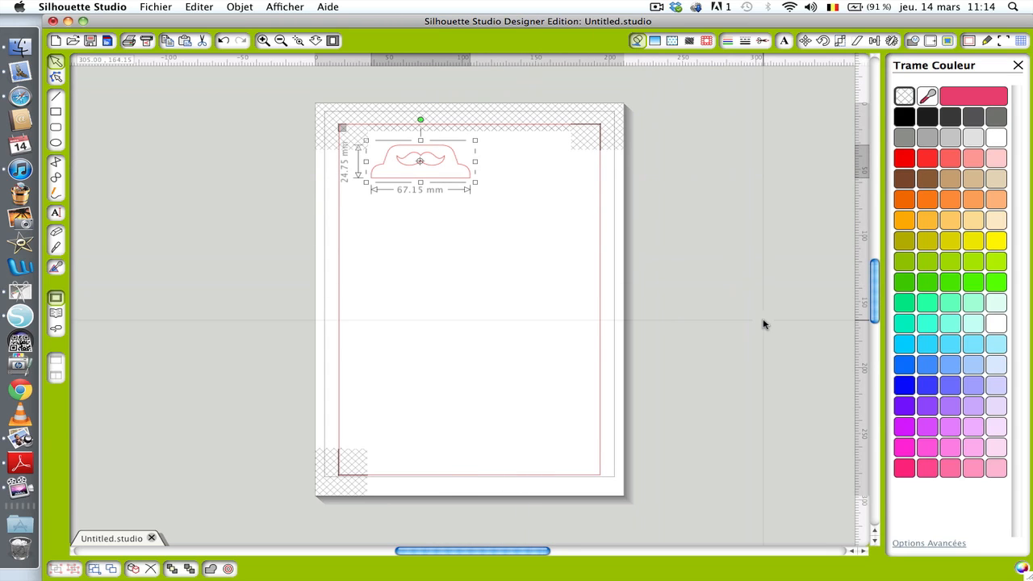
click(927, 543)
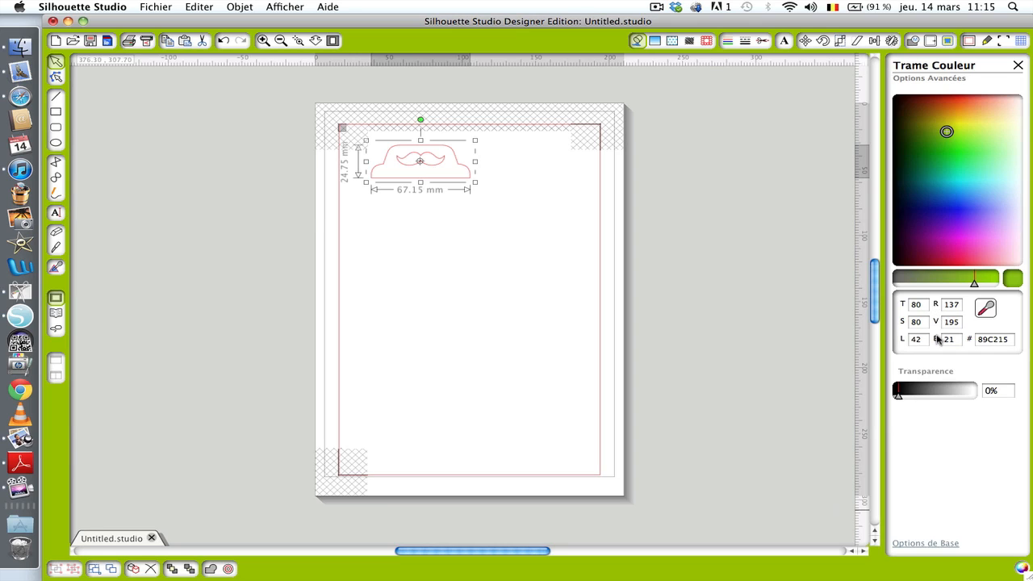
click(960, 306)
key(Return)
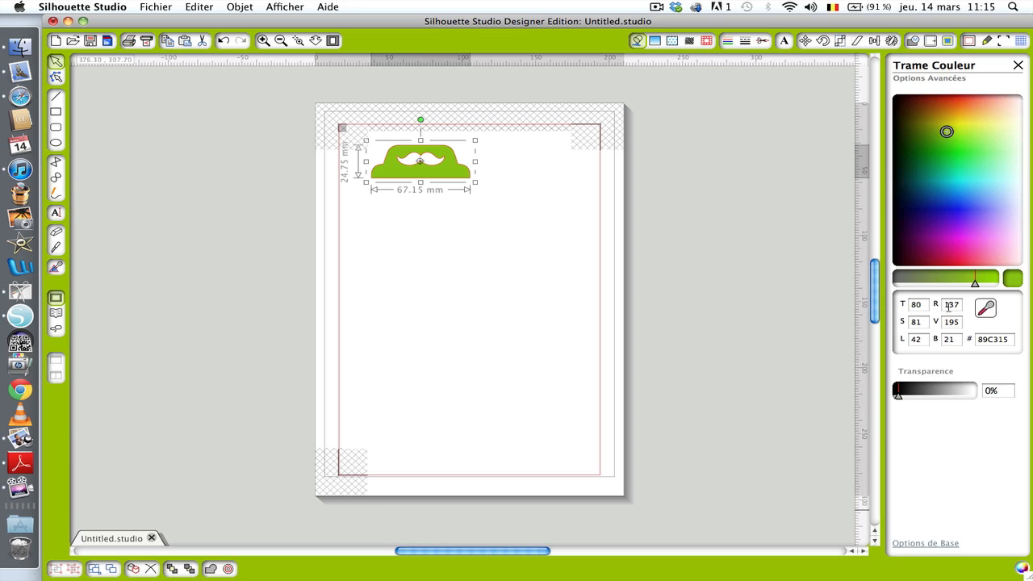
double_click(958, 306)
text(234)
double_click(951, 322)
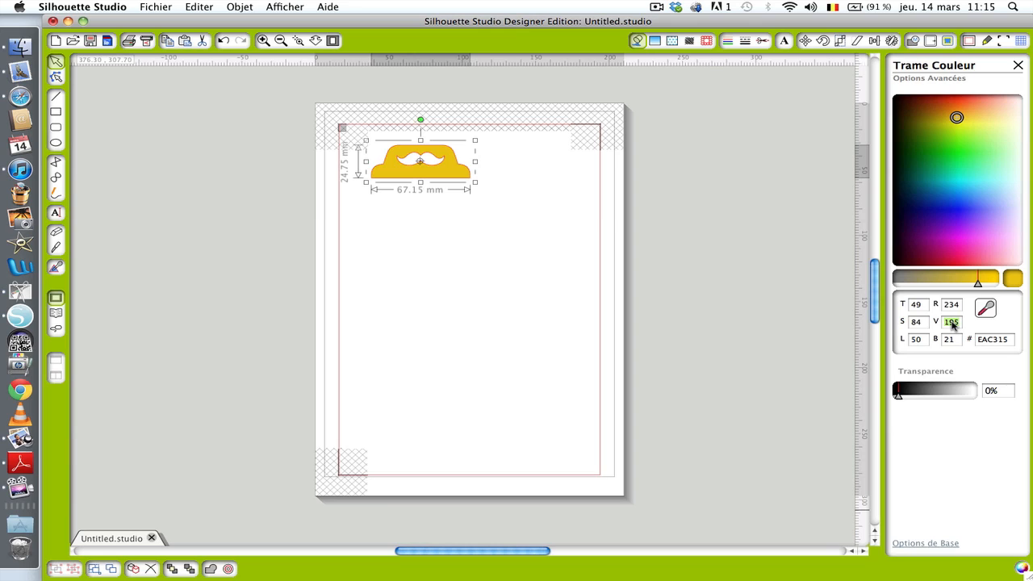
text(64)
click(956, 339)
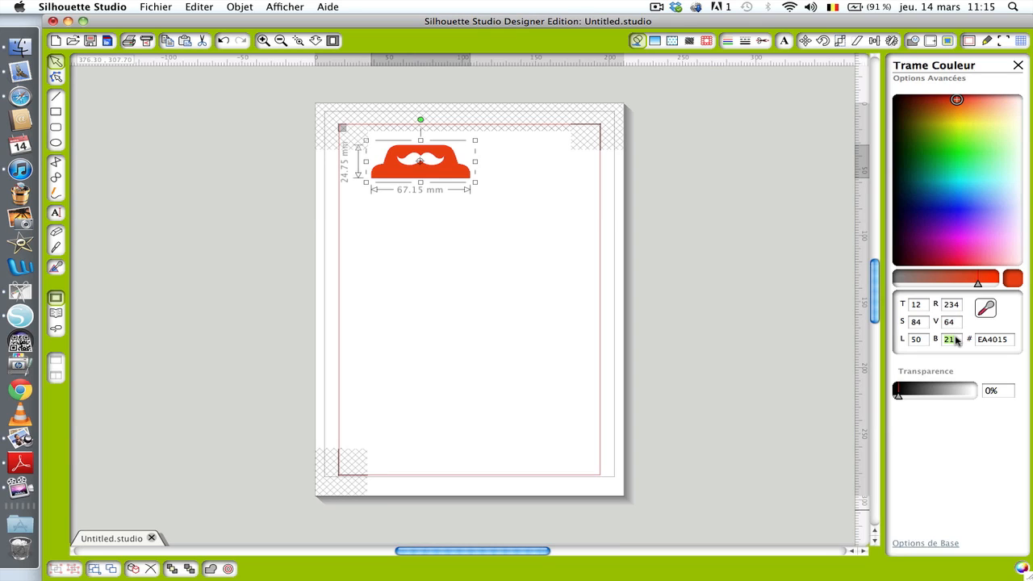
text(112)
key(Return)
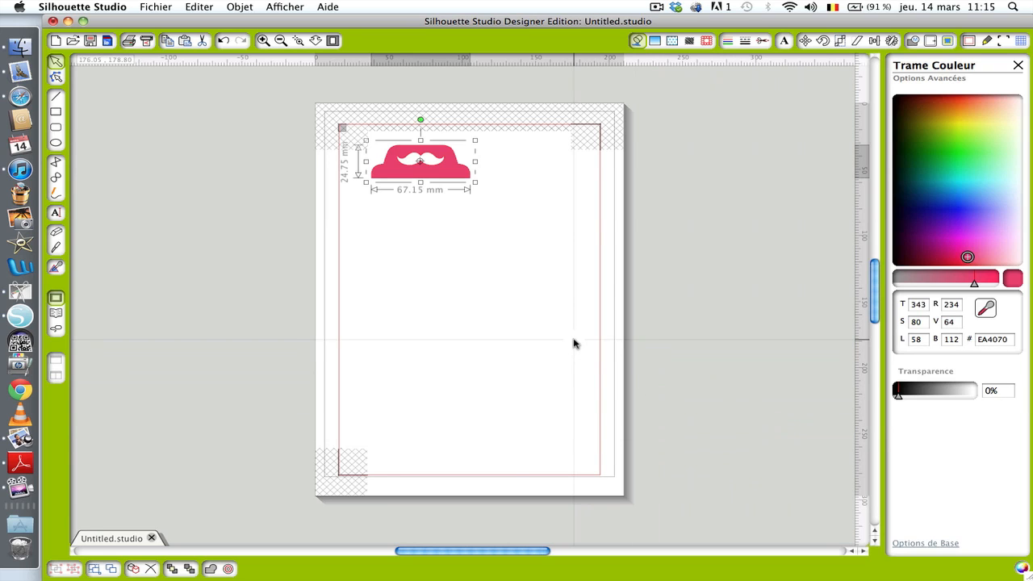
click(517, 317)
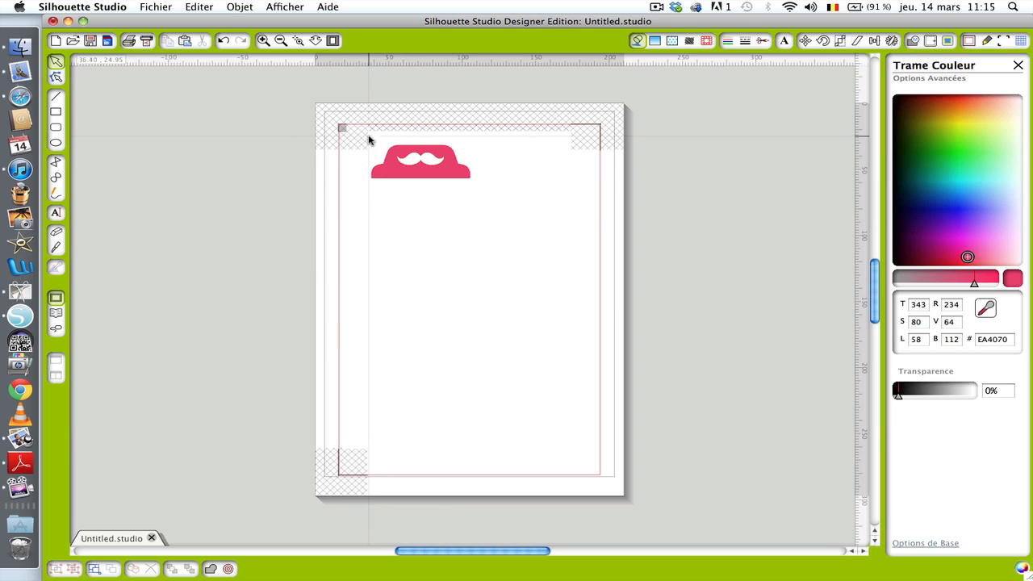
Group the hat and moustache together and set the group's line color to transparent
drag(368, 139, 471, 204)
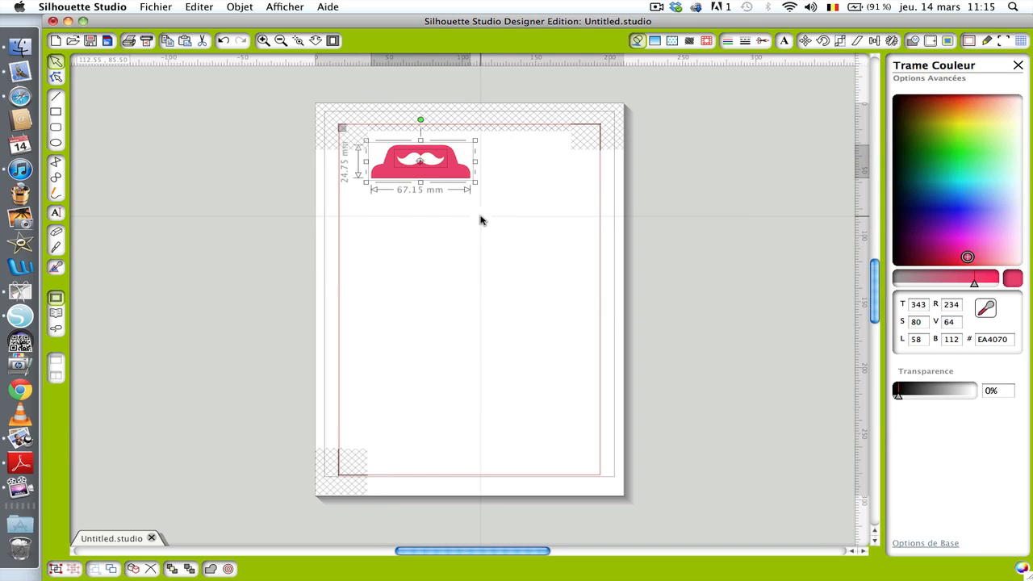
key(super+g)
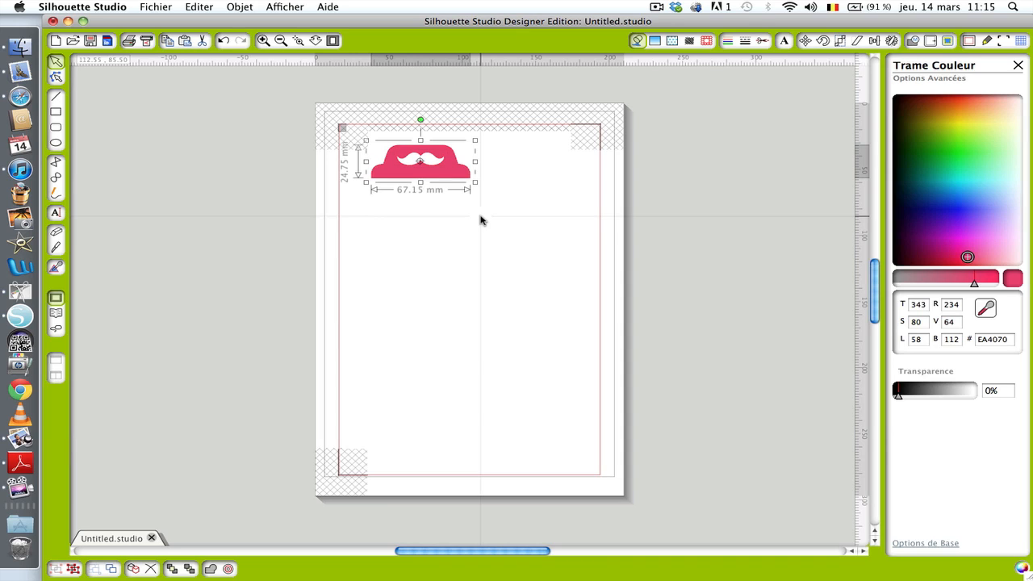
click(439, 166)
click(727, 42)
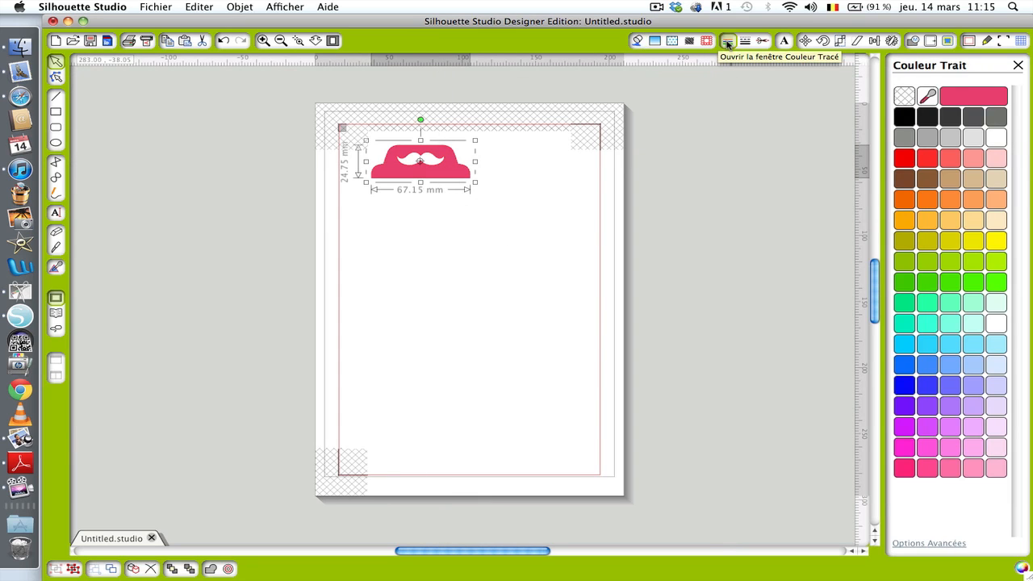
click(903, 96)
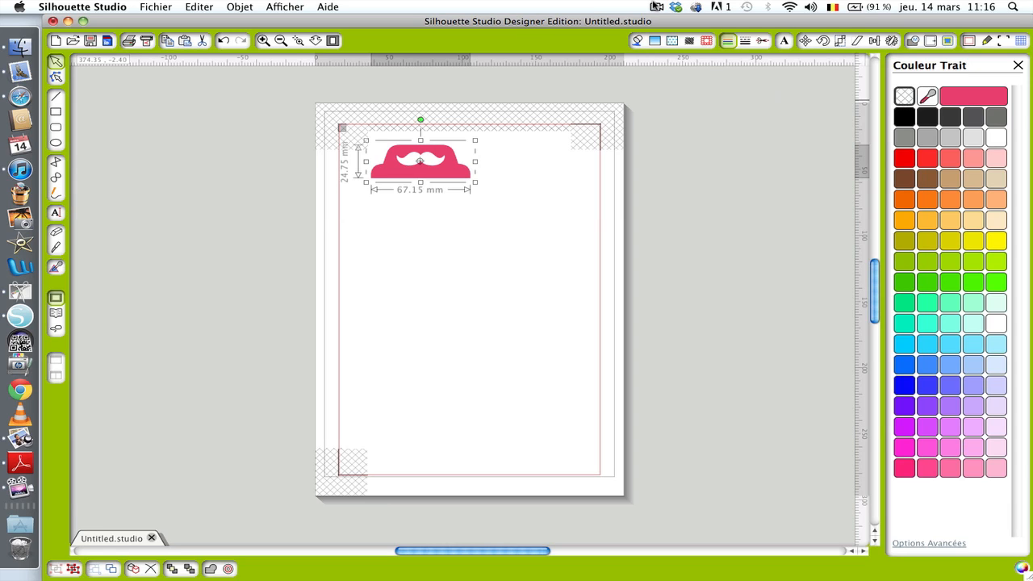
click(656, 7)
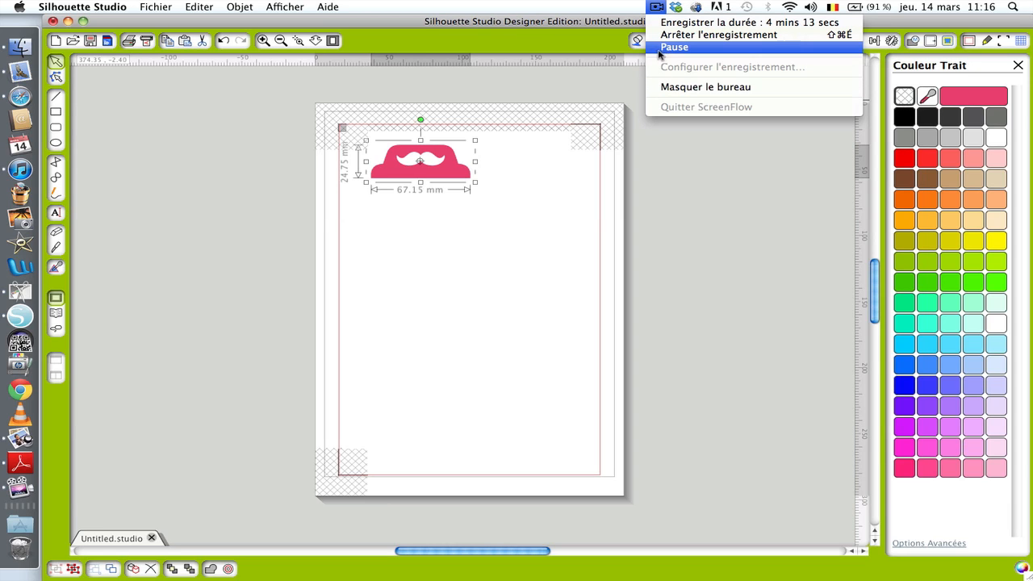